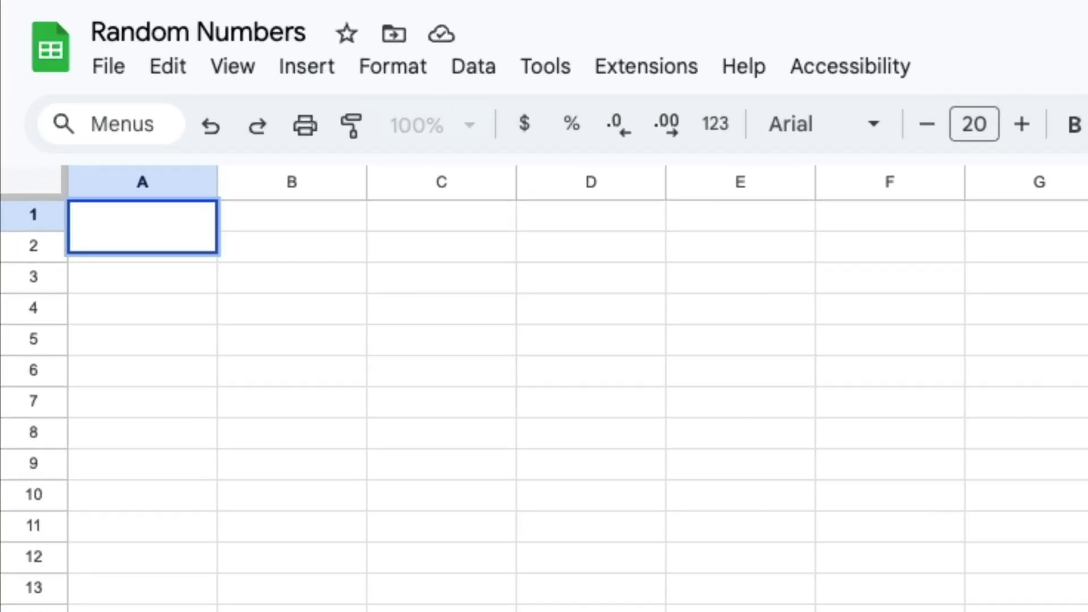
Step: Enter the formula =rand() in cell A1 to generate a random decimal
type("=rand")
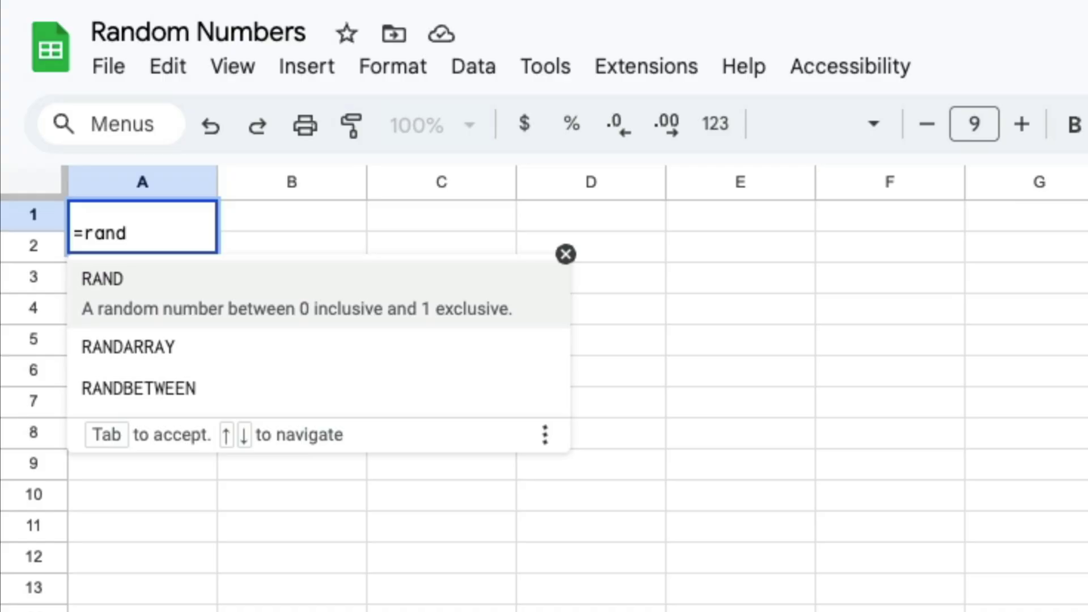
type("()")
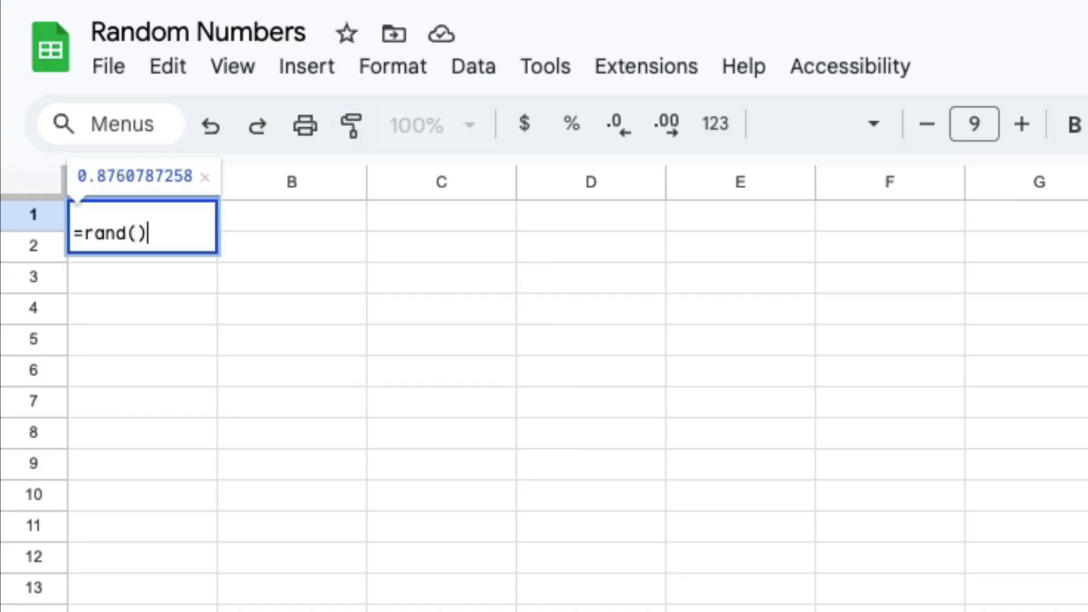
key("Return")
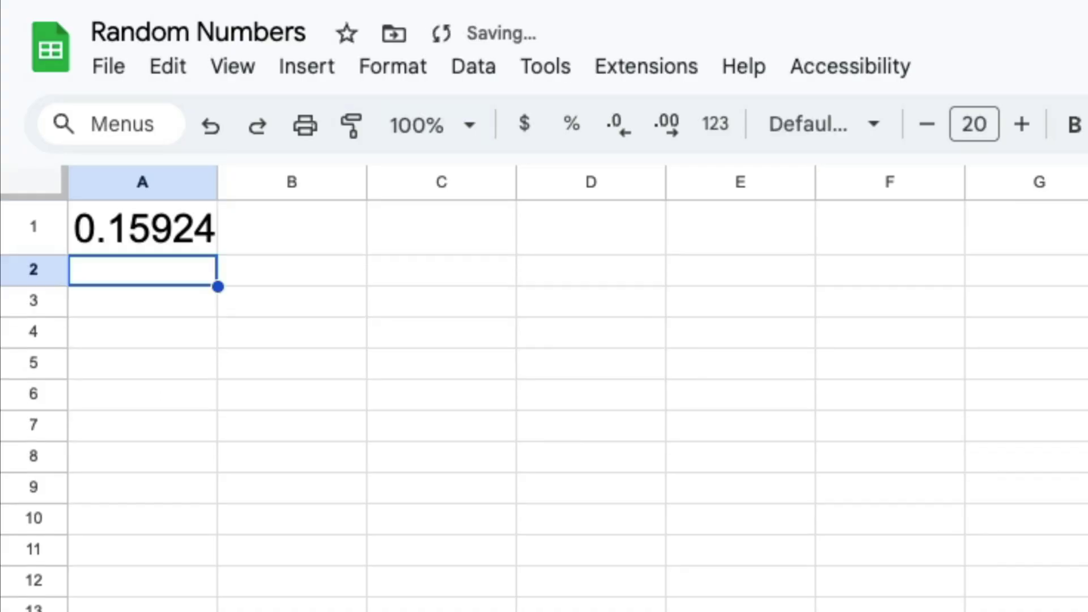
Step: Fill the =rand() formula from A1 down column A past row 12
left_click(187, 238)
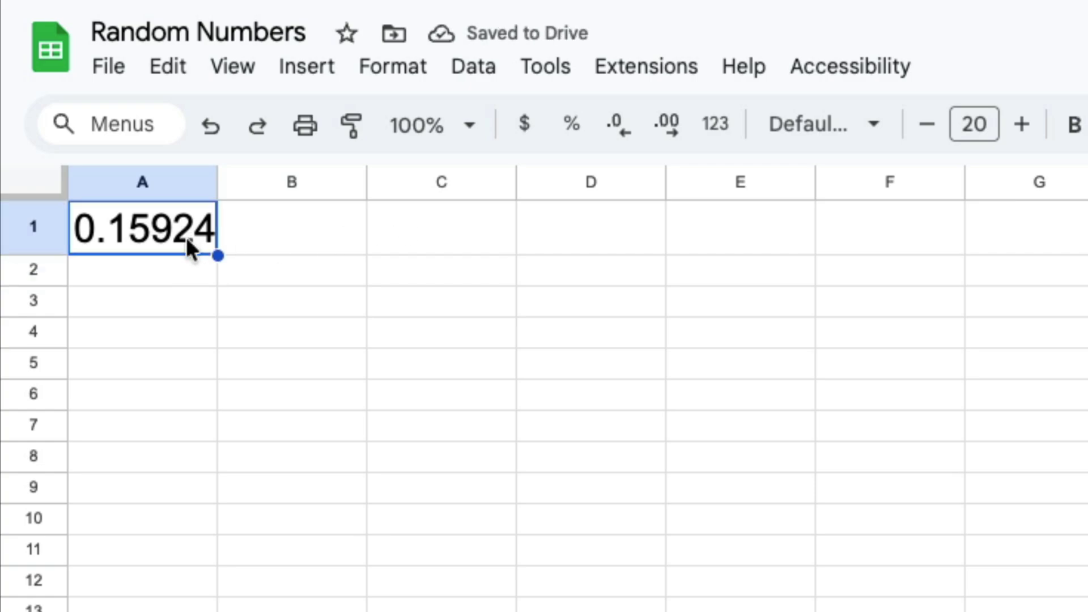
mouse_move(217, 254)
left_mouse_down()
mouse_move(204, 567)
mouse_move(202, 246)
left_mouse_up()
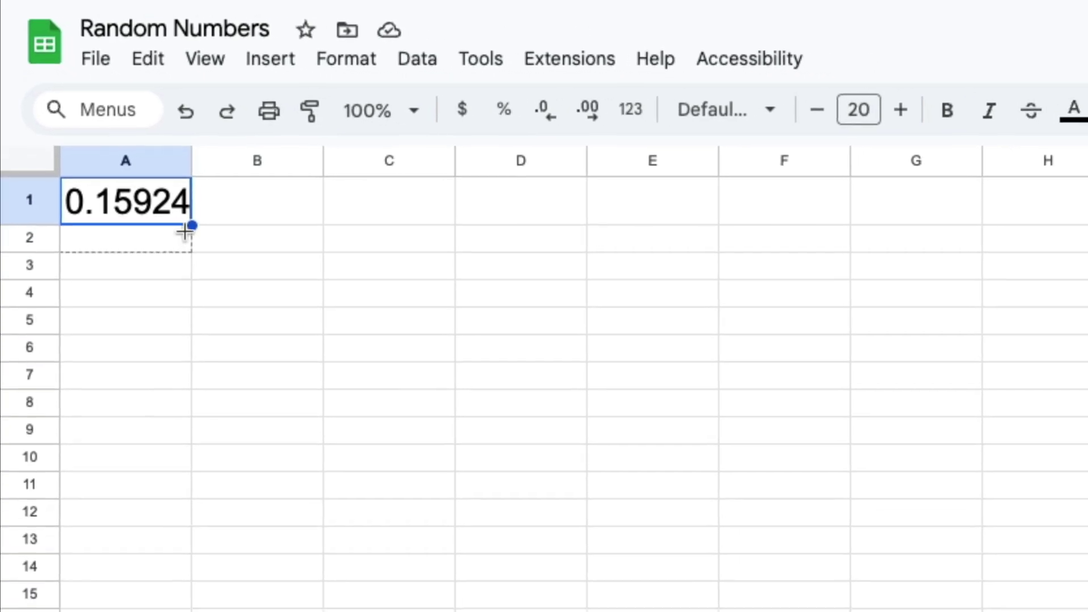
left_click_drag(152, 187, 157, 552)
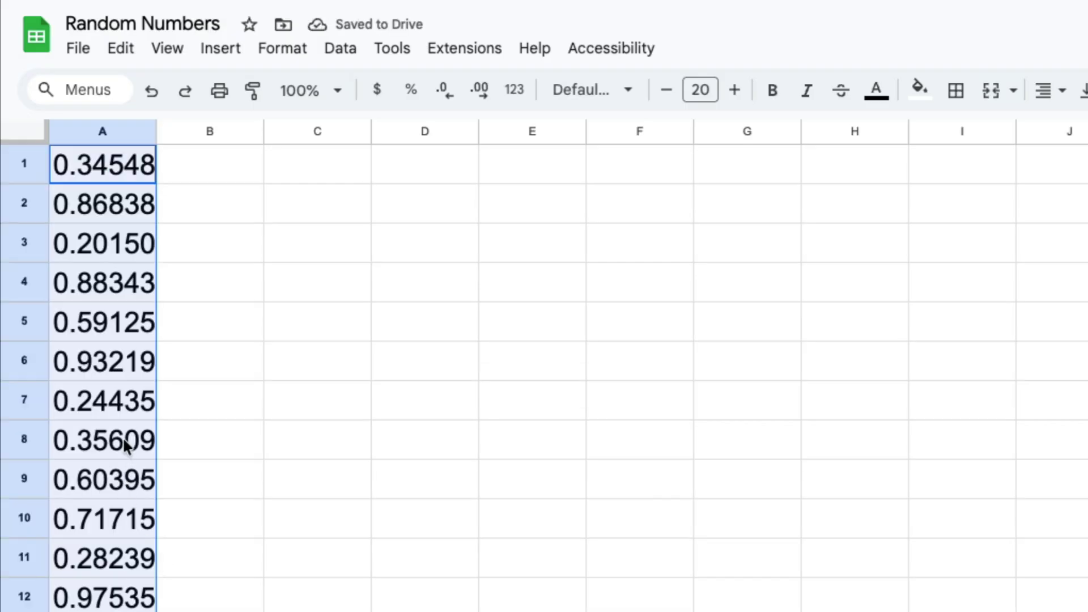
Step: Undo both the column A fill and the formula entry in A1
key("super+z")
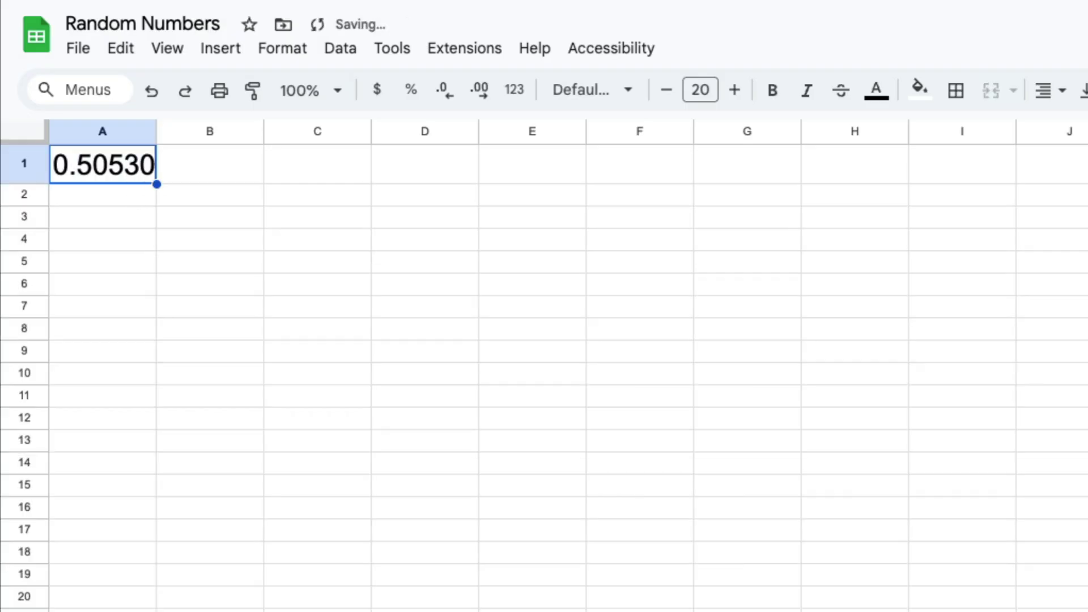
key("super+z")
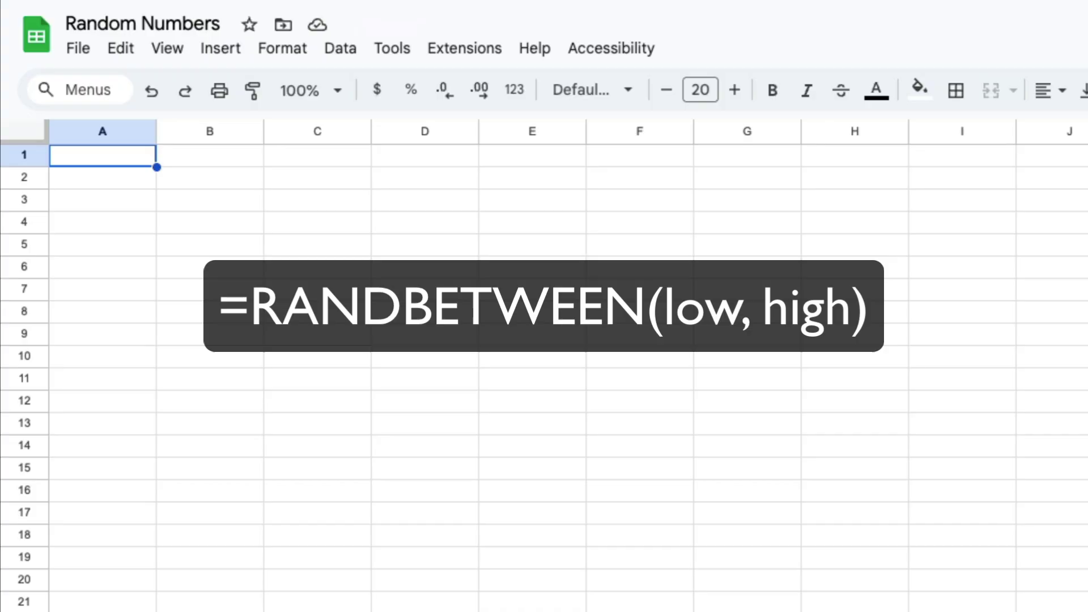
Step: Enter the formula =randbetween(1,20) in cell A1 to generate a random whole number from 1 to 20
type("=ran")
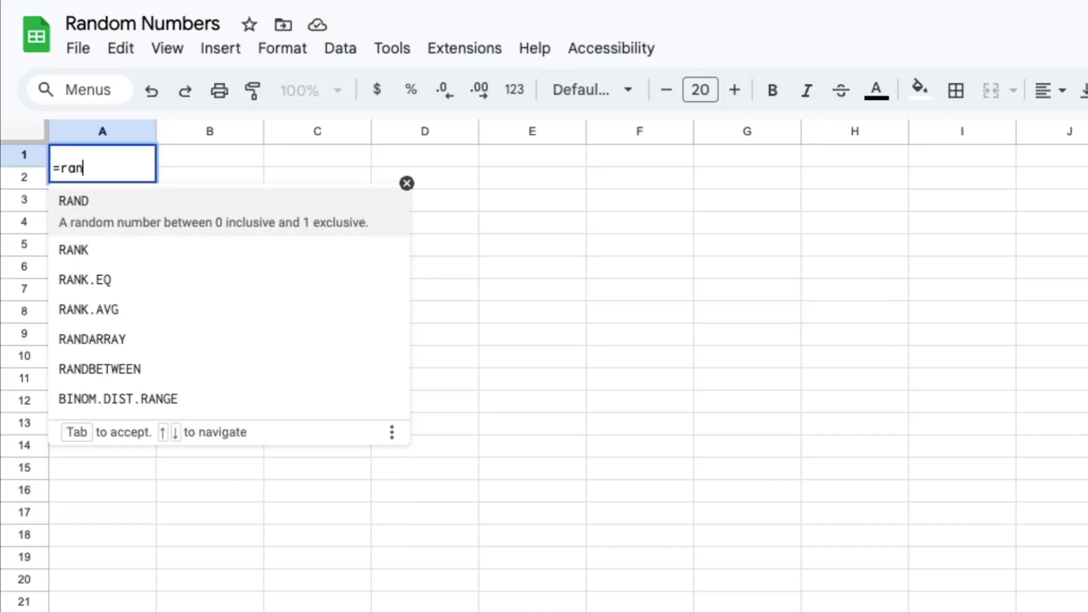
type("dbetwee")
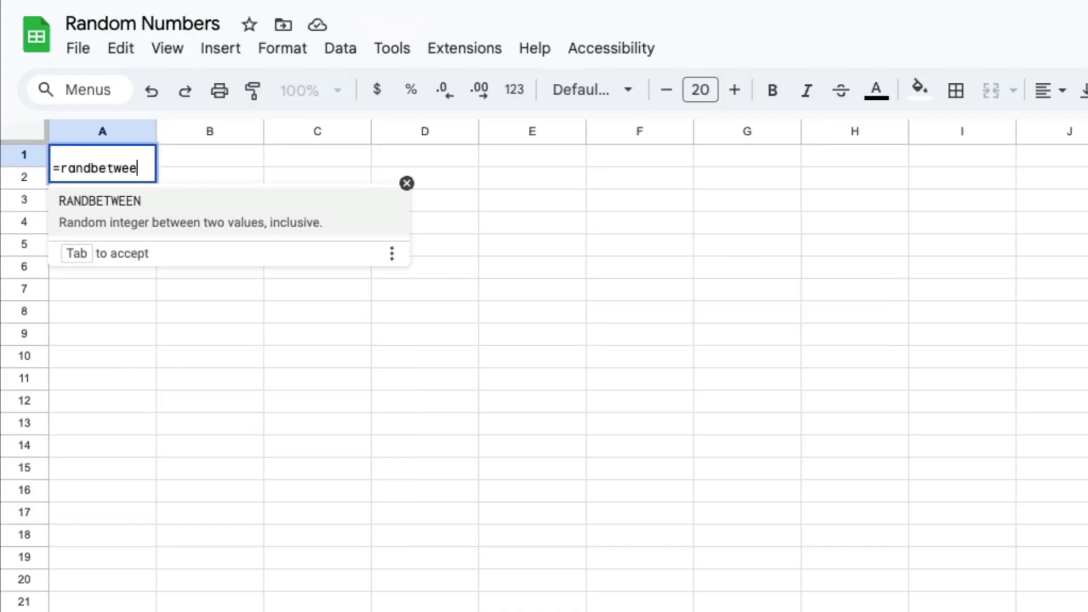
type("n(")
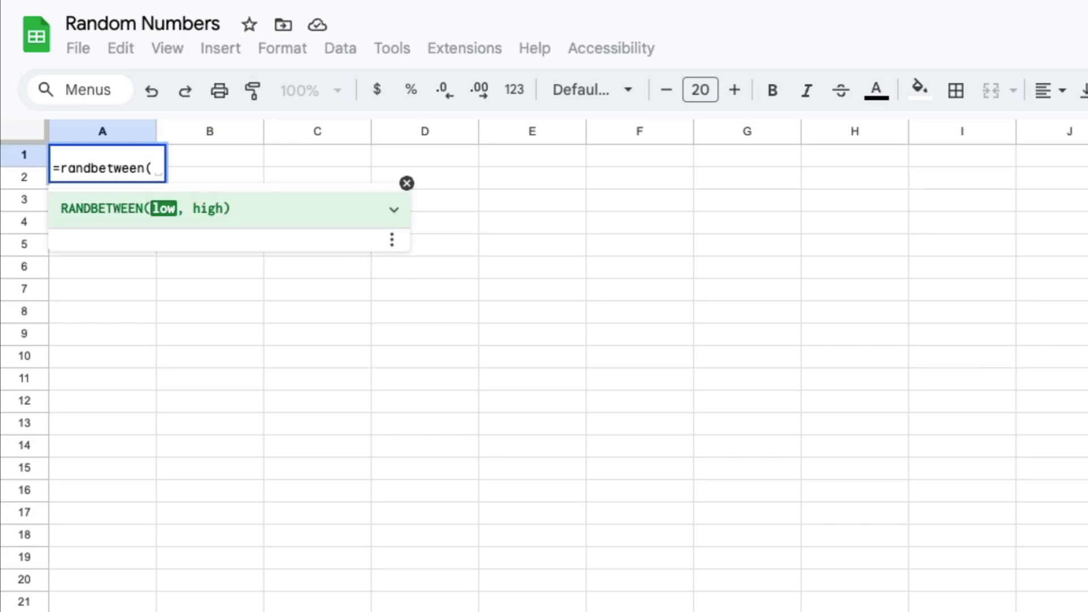
type("1")
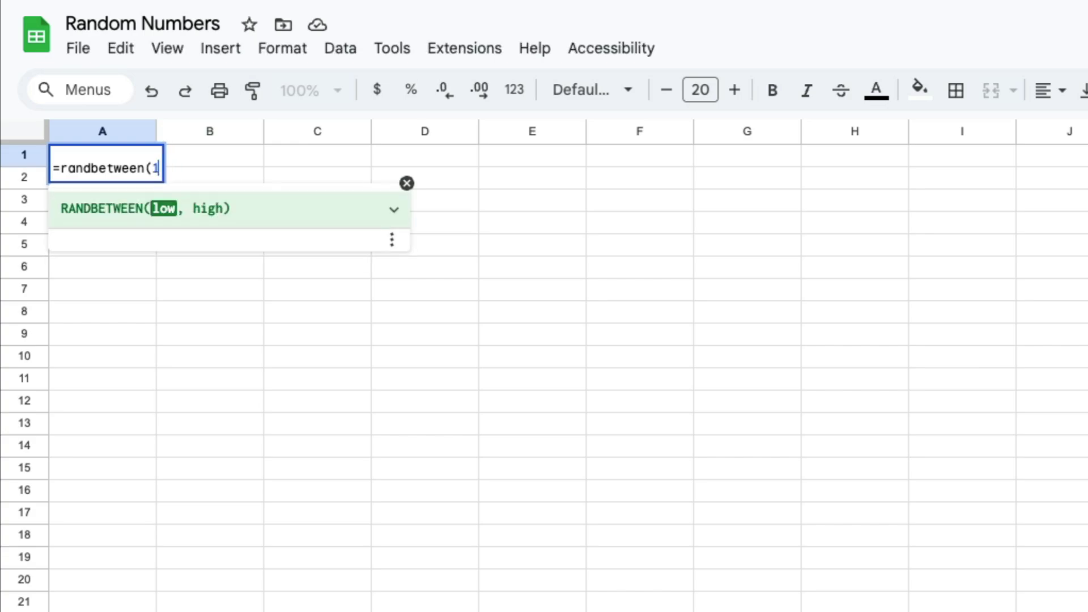
type(",")
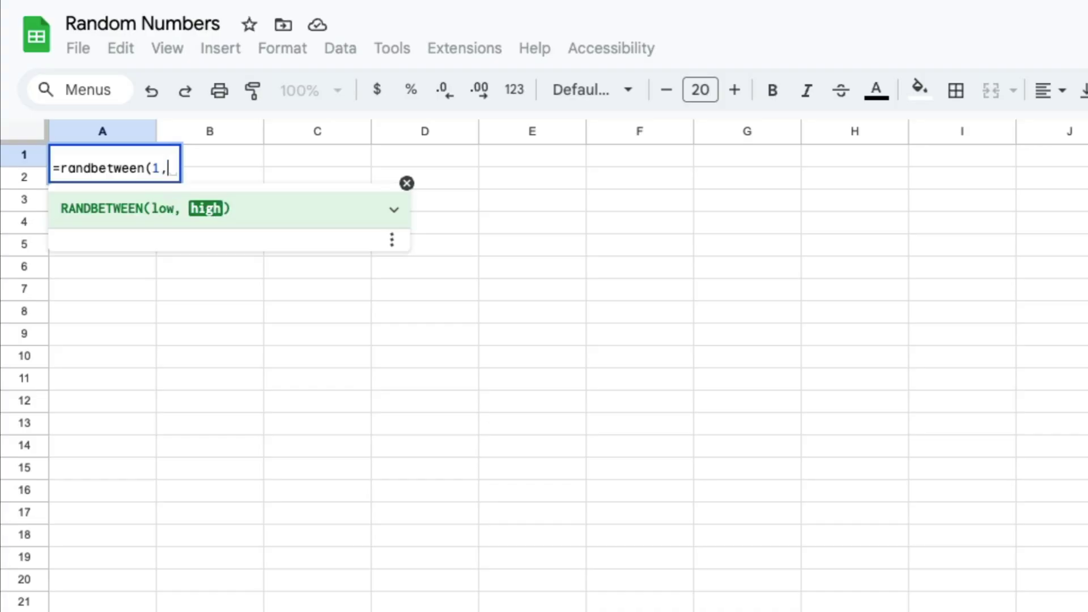
type("20")
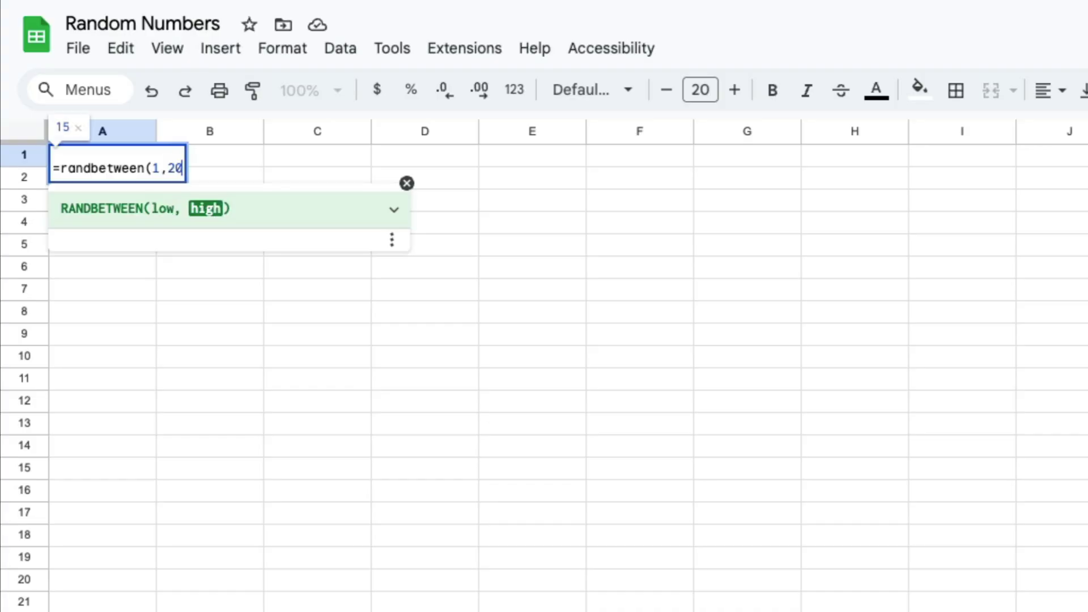
type(")")
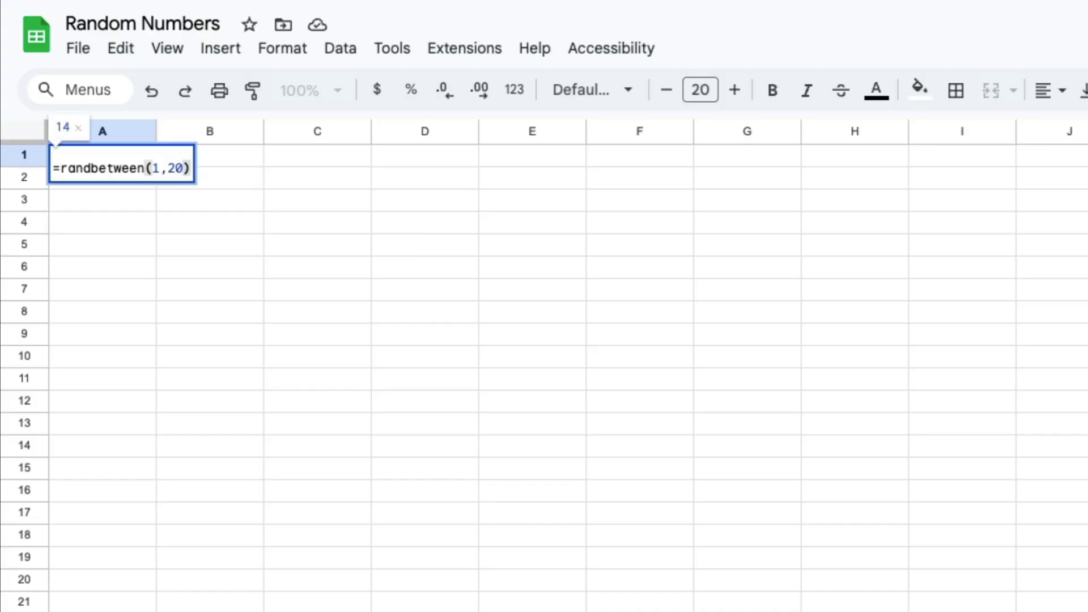
key("Return")
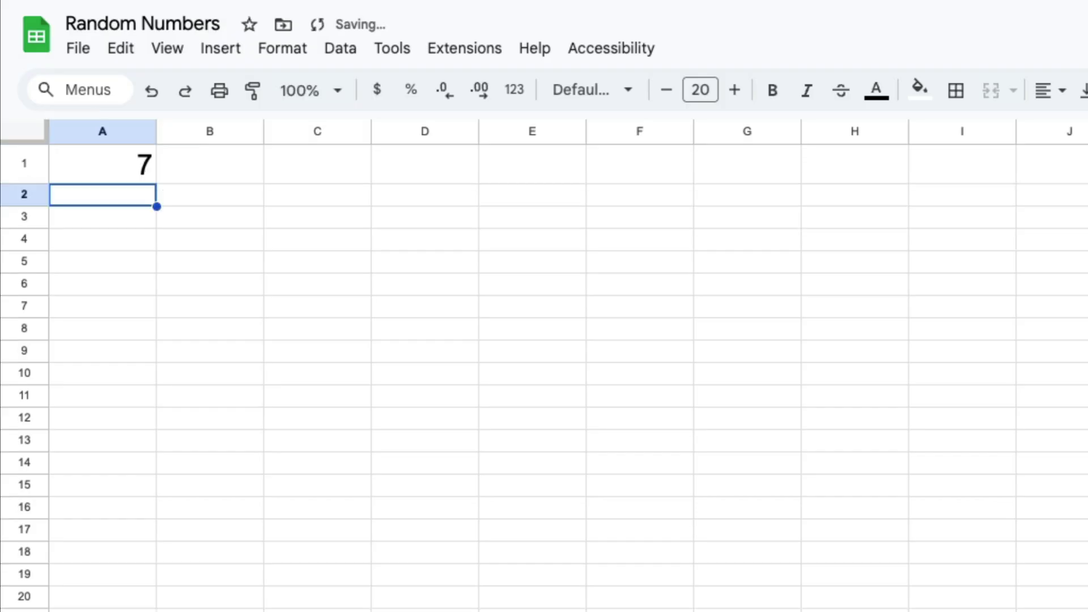
Step: Fill the =randbetween(1,20) formula from A1 down column A past row 12
left_click(116, 172)
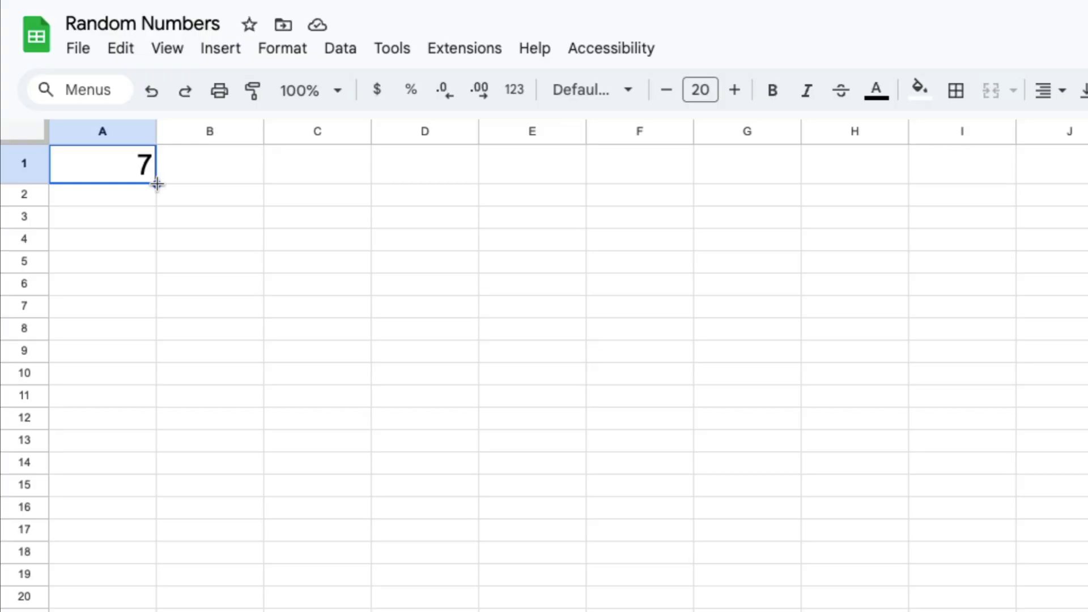
left_click_drag(156, 184, 152, 589)
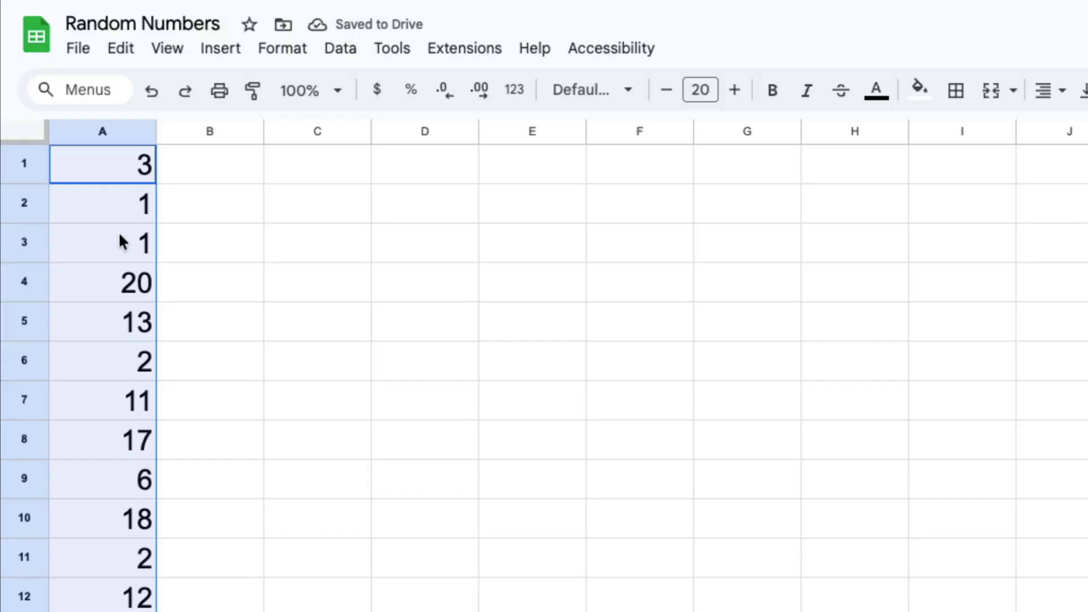
left_click(111, 211)
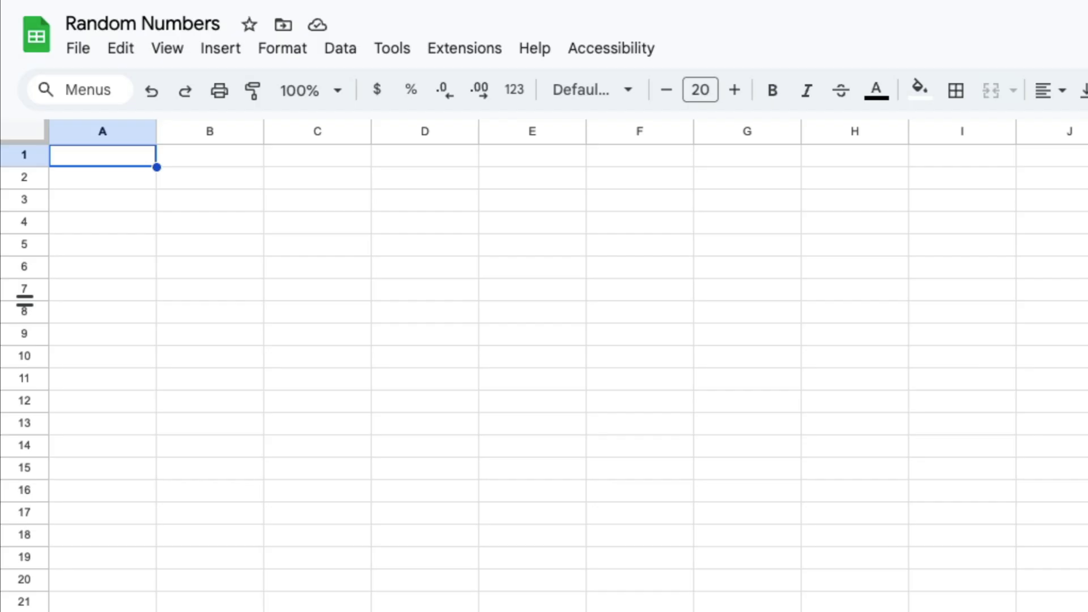
Step: Enter the formula =rand() * (20 - 5.01) + 5.01 in cell A1 for random decimals between 5.01 and 20
type("=rand")
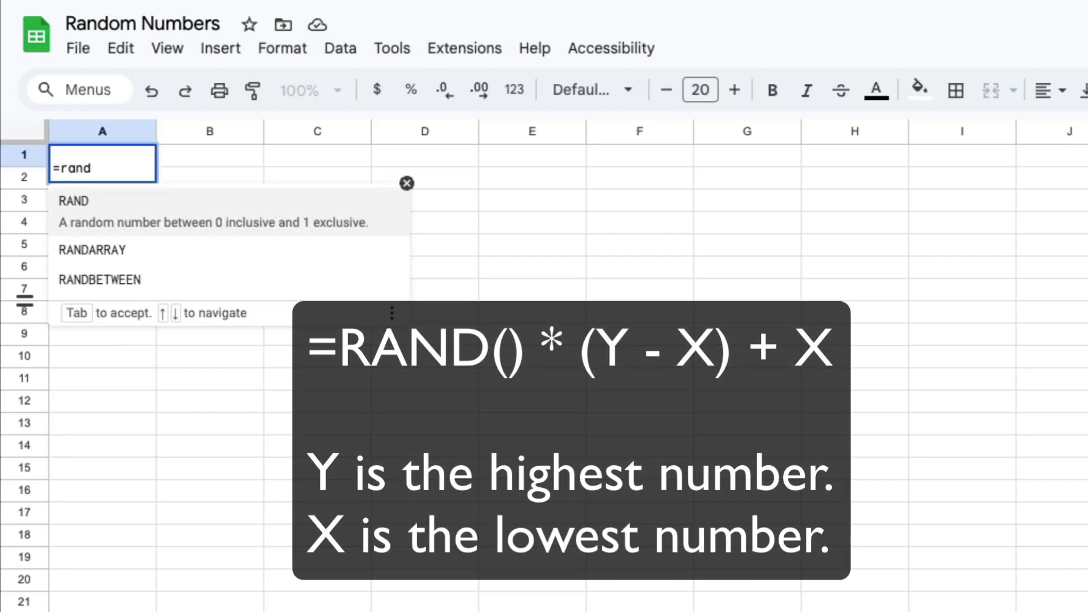
type("(")
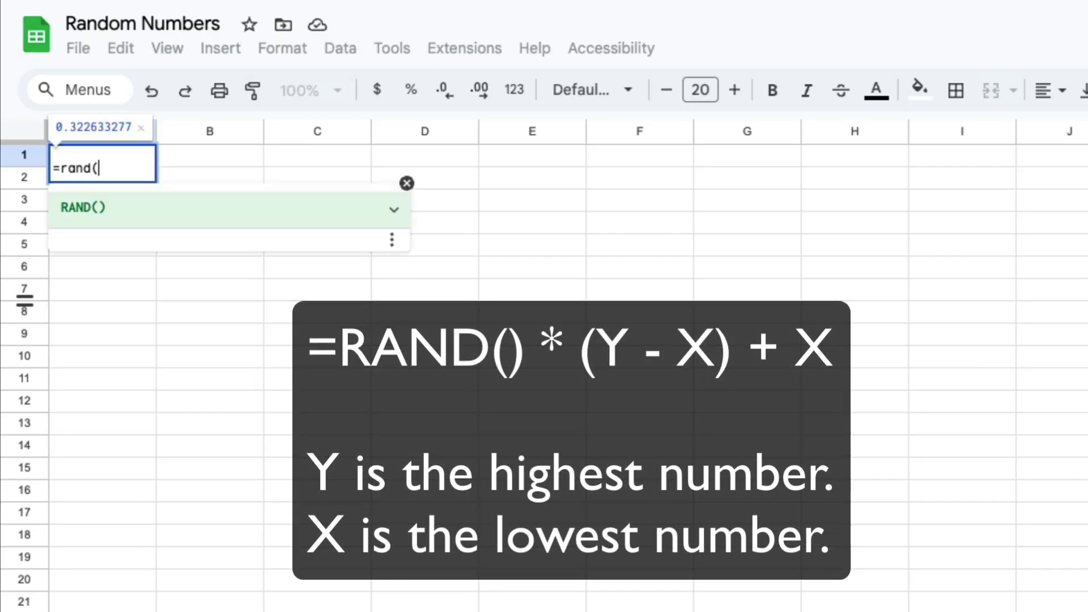
type(")")
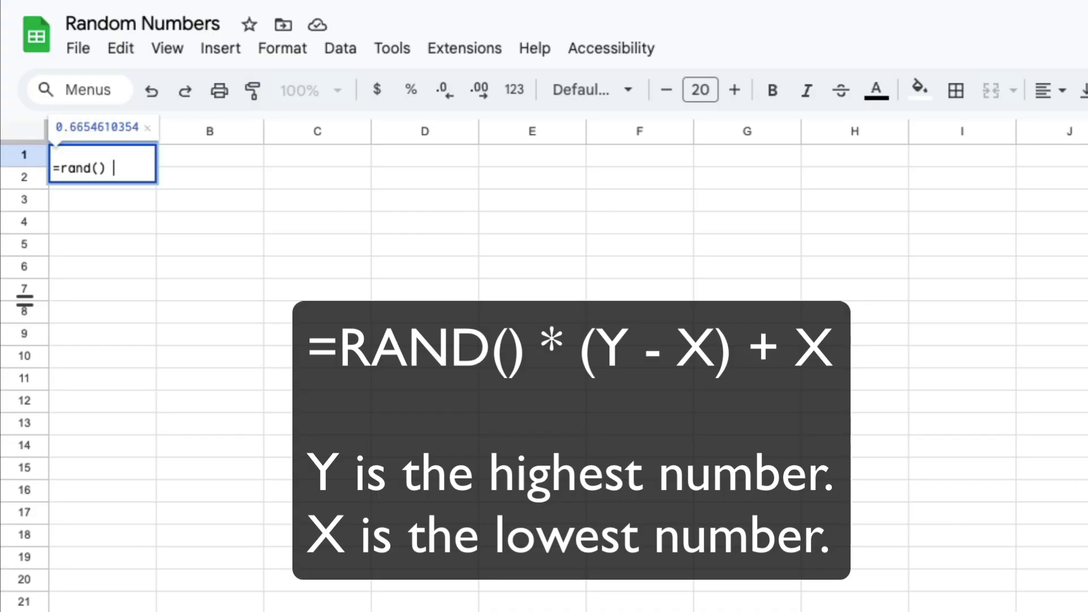
type(" * ")
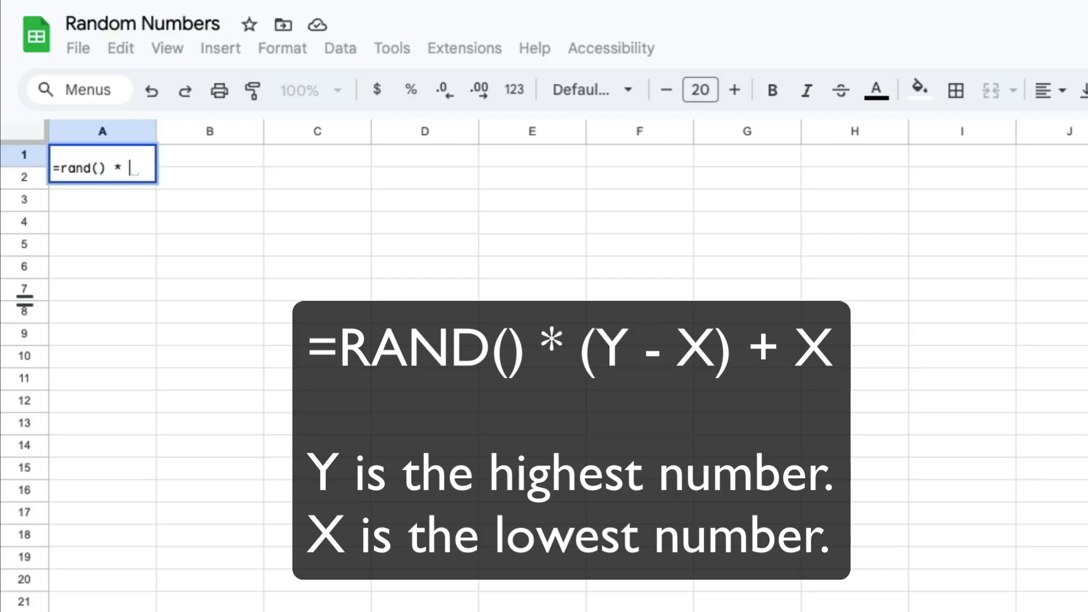
type("(20")
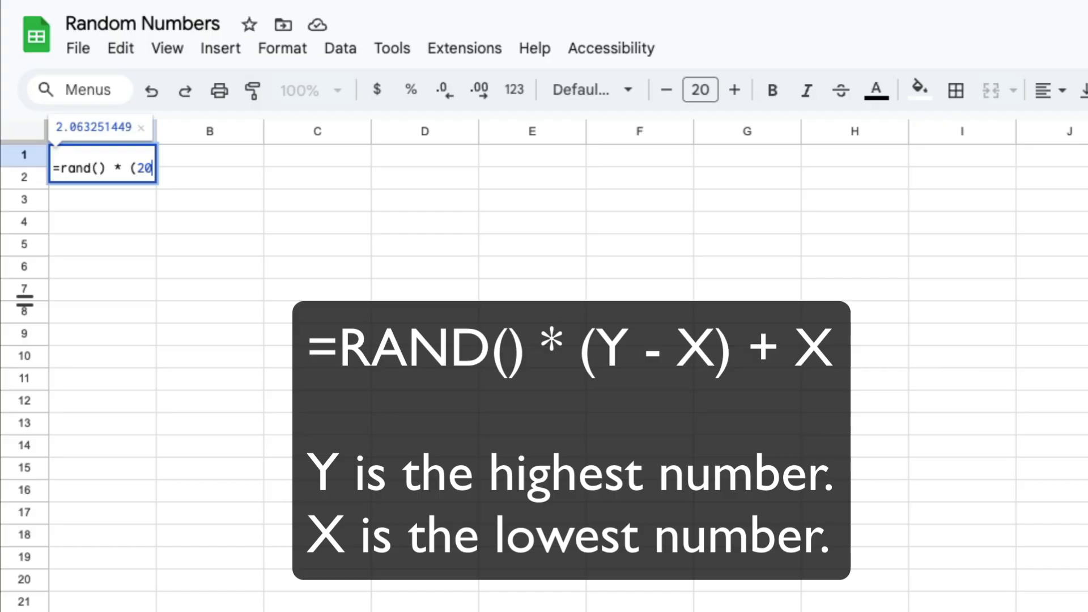
type(" - ")
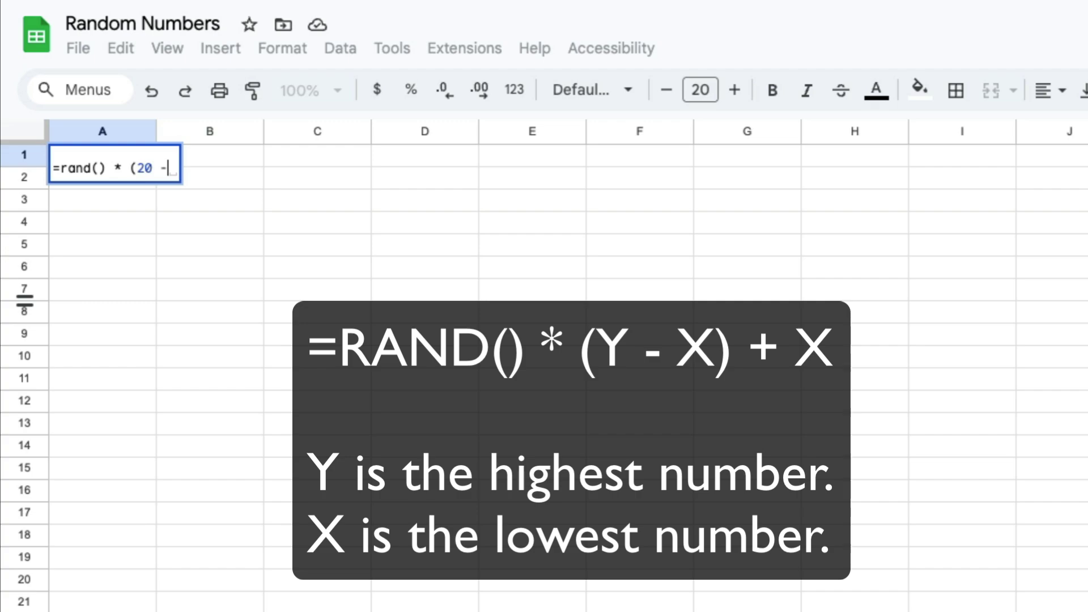
type(" 5.")
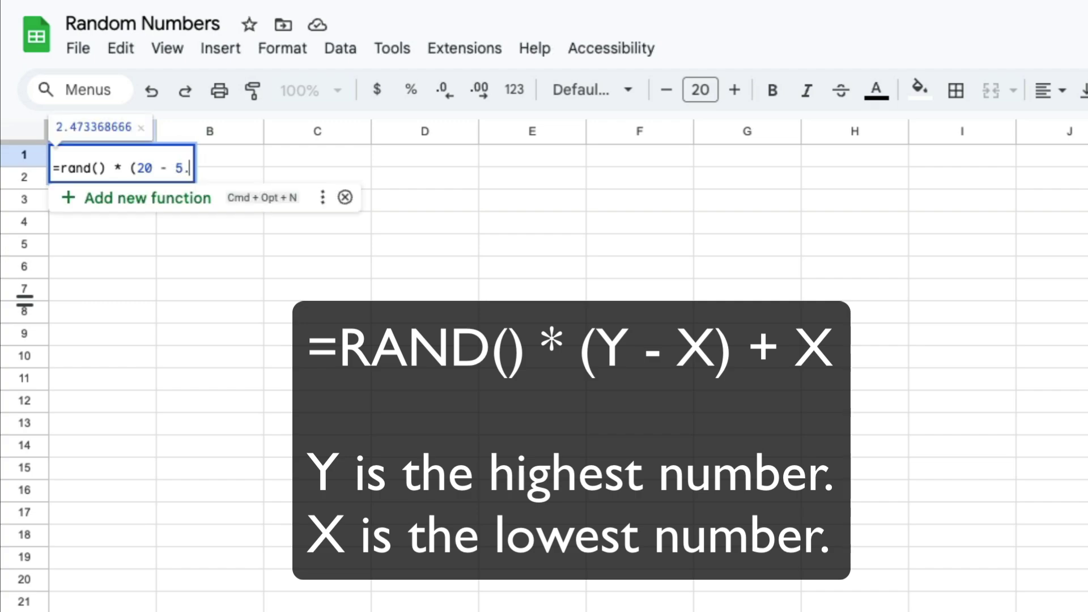
type("01")
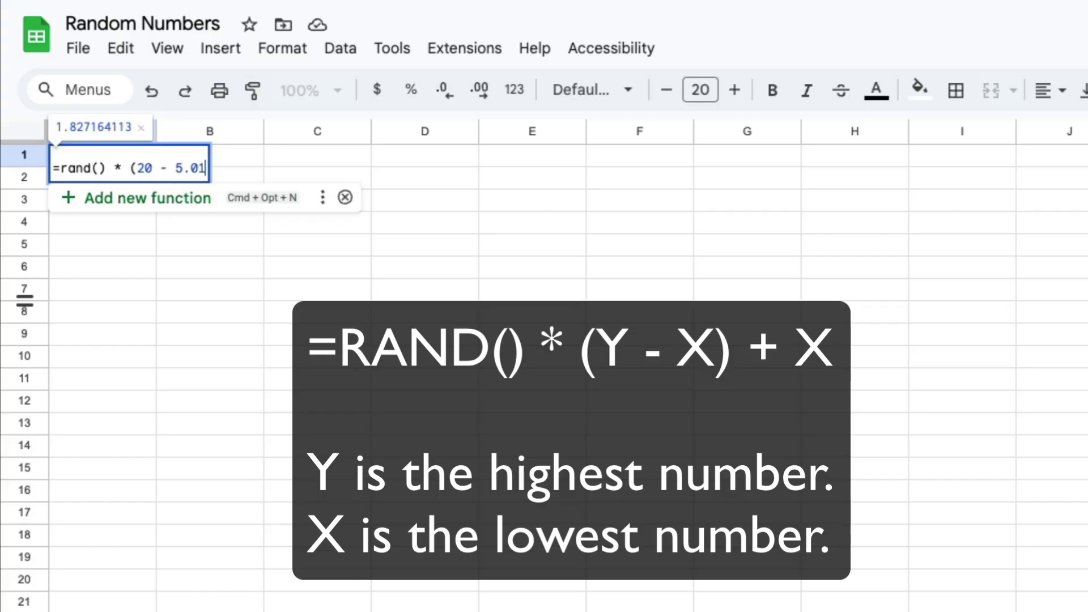
type(")")
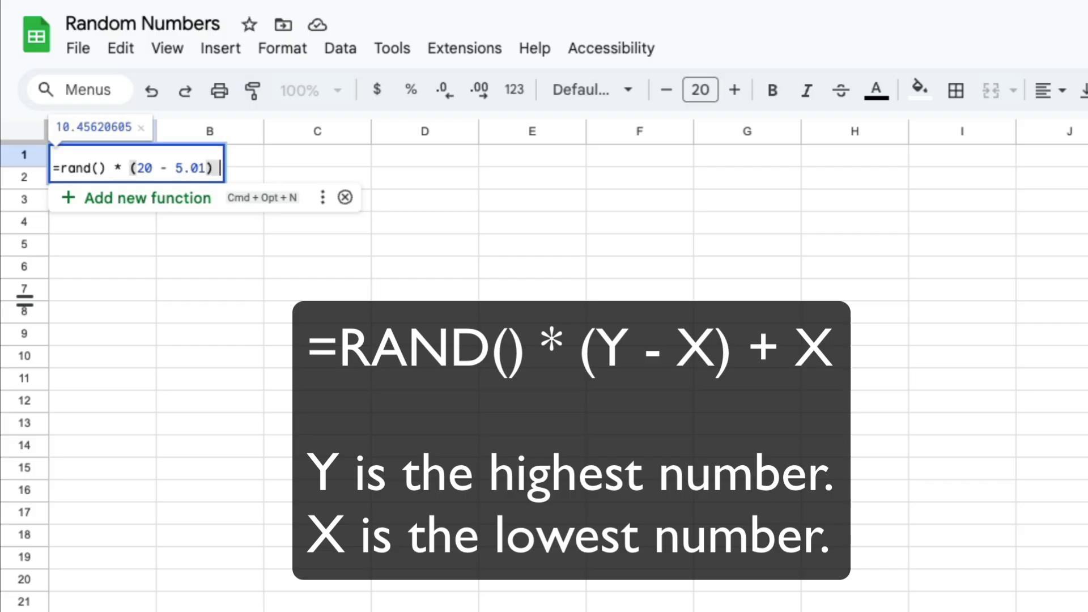
type(" + ")
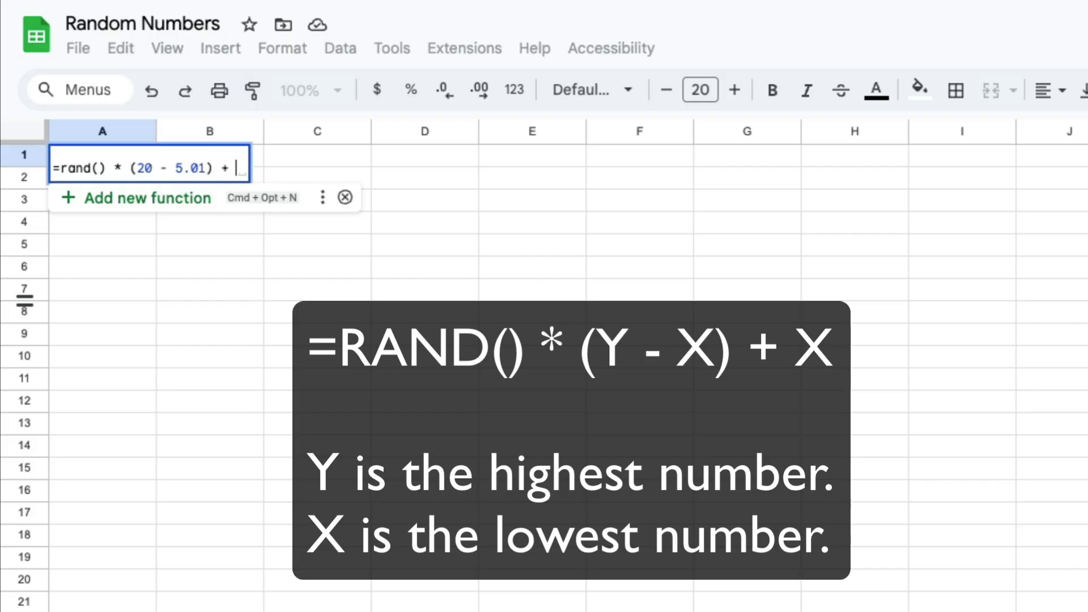
type("5.01")
key("Return")
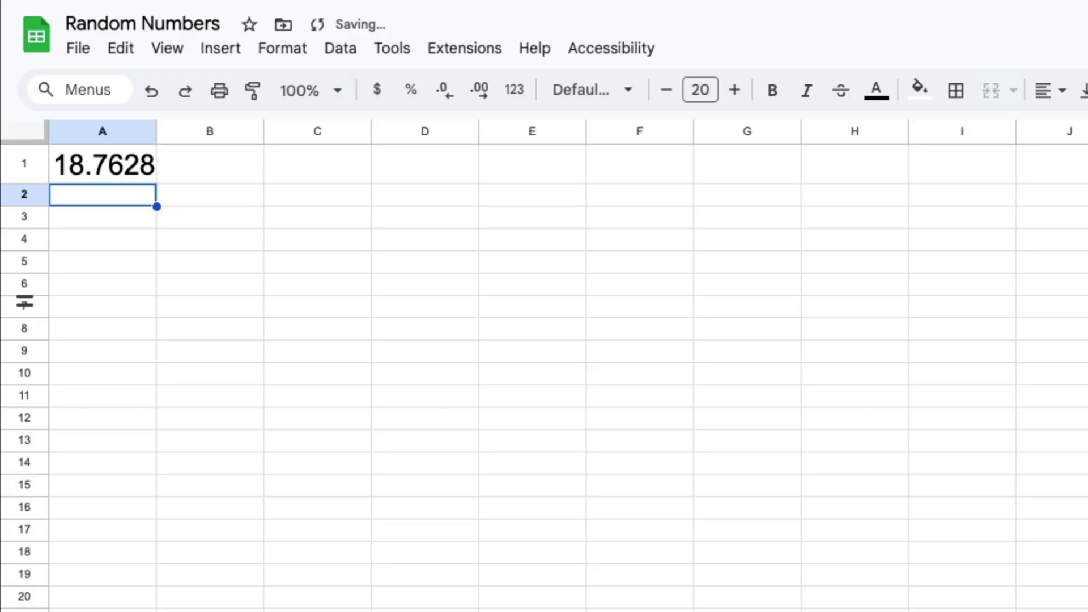
Step: Fill the A1 formula down column A past row 12, and open cells A1 and A2 to check their formulas
left_click(106, 171)
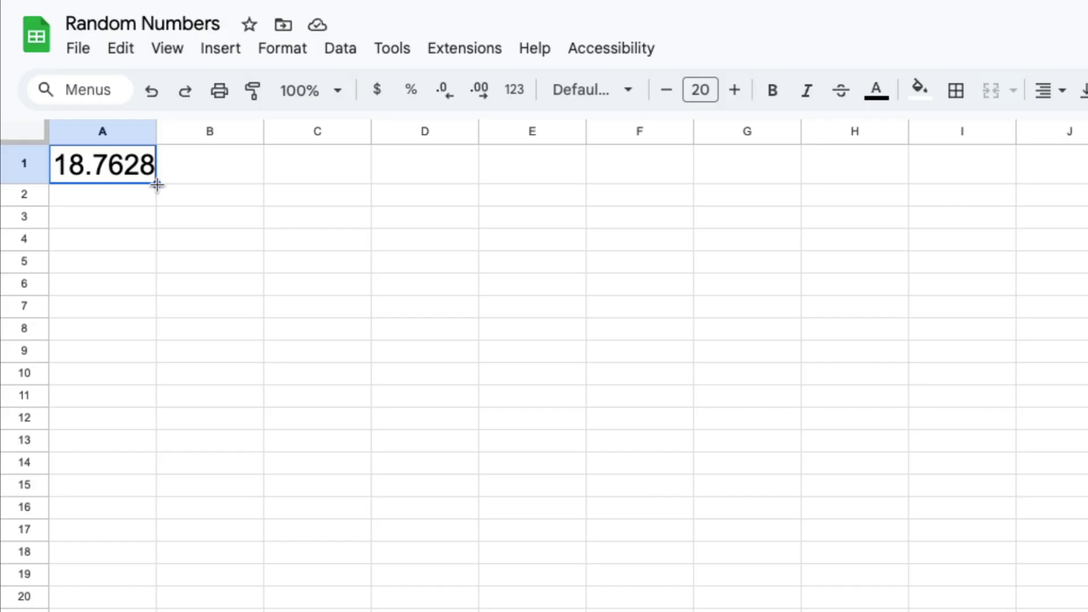
left_click_drag(157, 185, 140, 583)
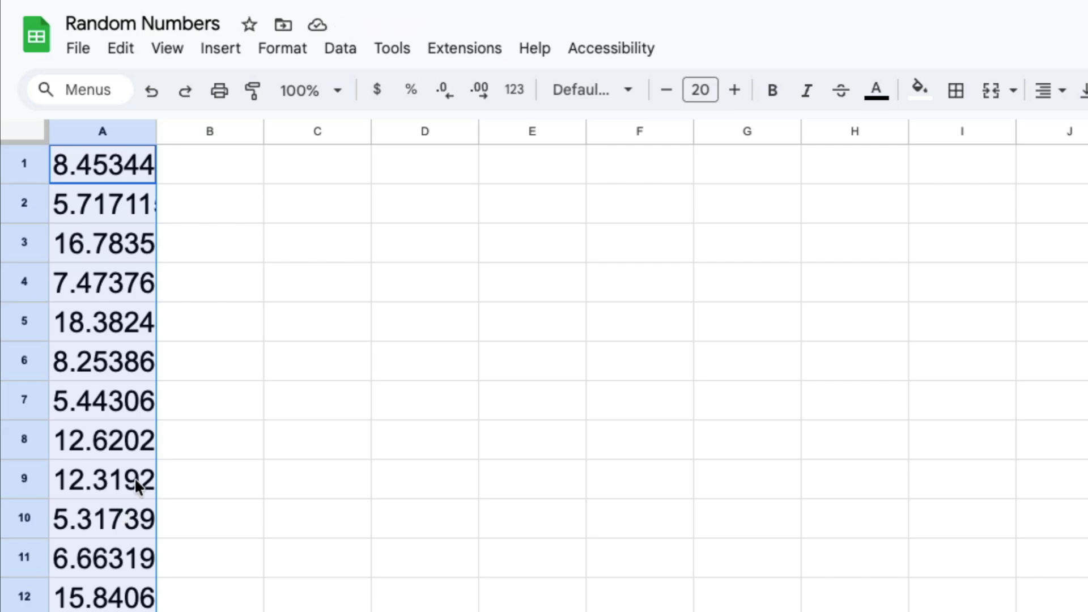
double_click(100, 161)
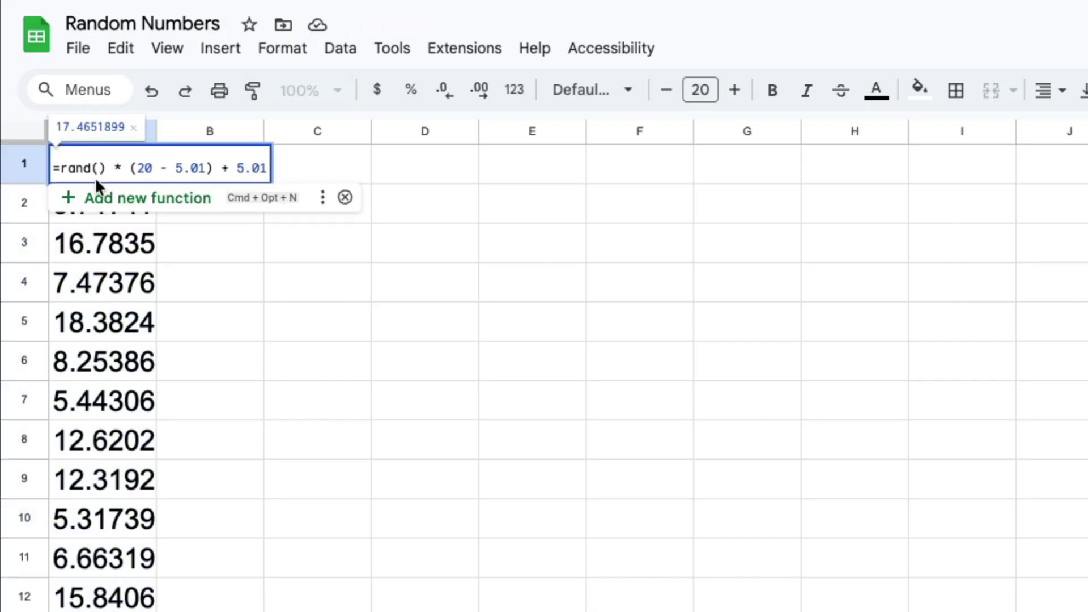
key("Return")
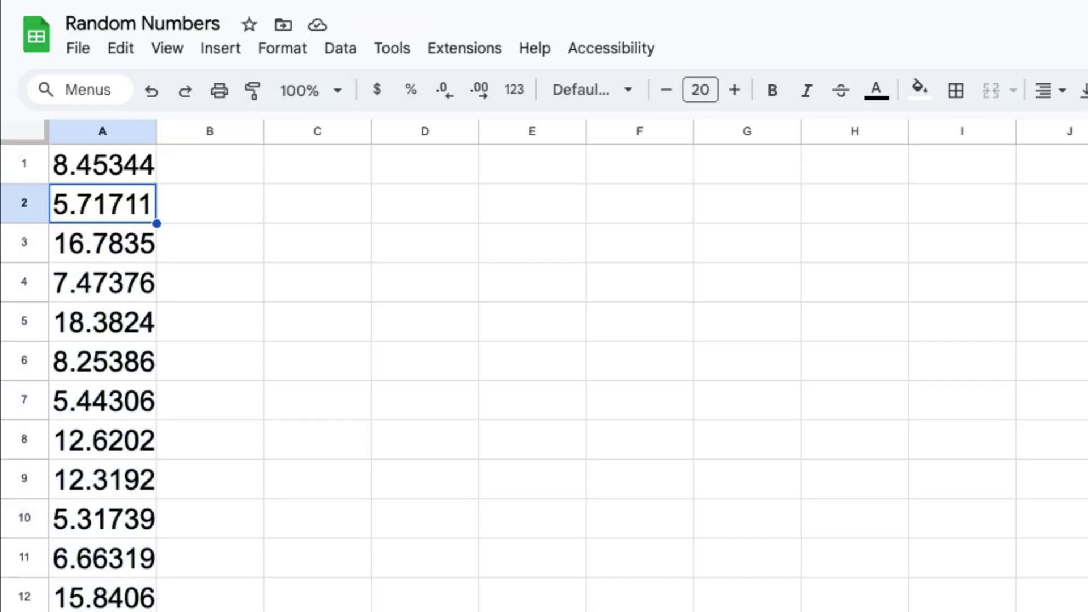
double_click(130, 202)
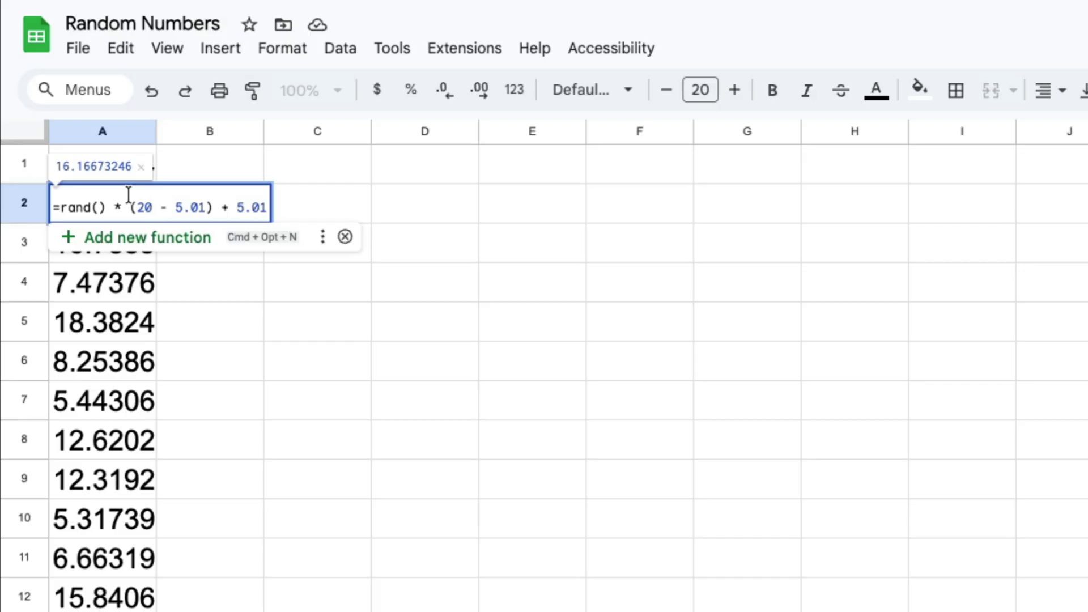
Step: Close cell A2 and open cell A3 to check that it holds the RAND formula
key("Return")
double_click(114, 248)
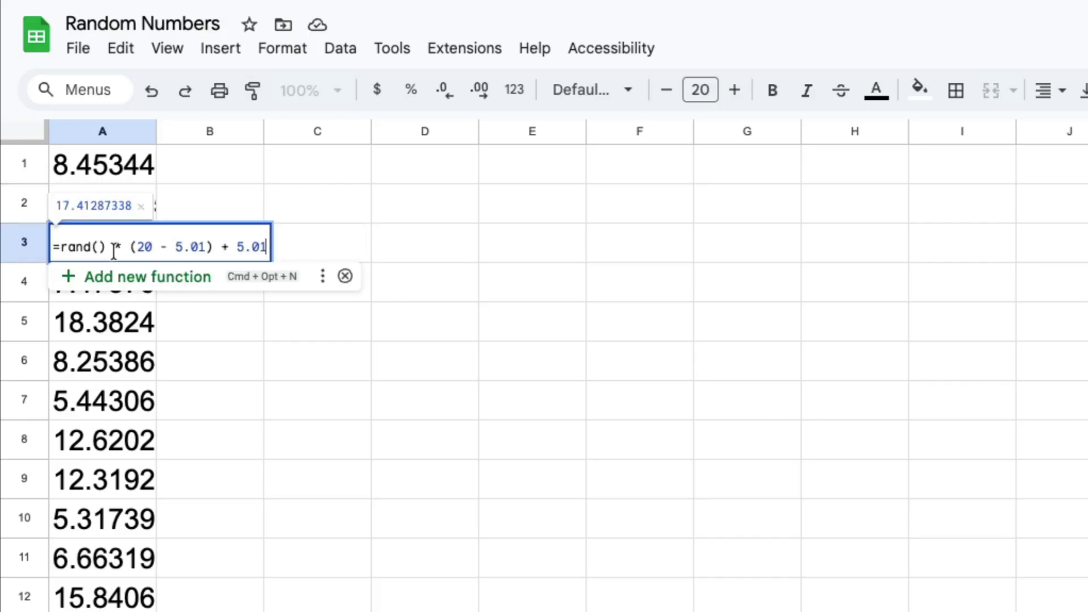
key("Return")
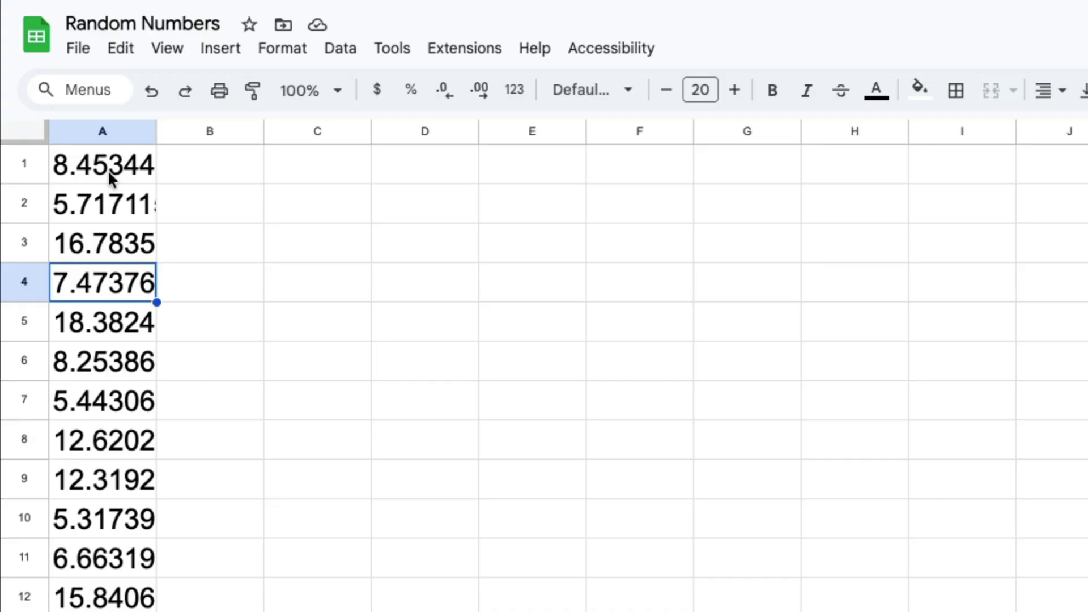
Step: Copy cells A1 to A19 and paste them over themselves as values only to replace the formulas with fixed numbers
left_click_drag(109, 176, 111, 609)
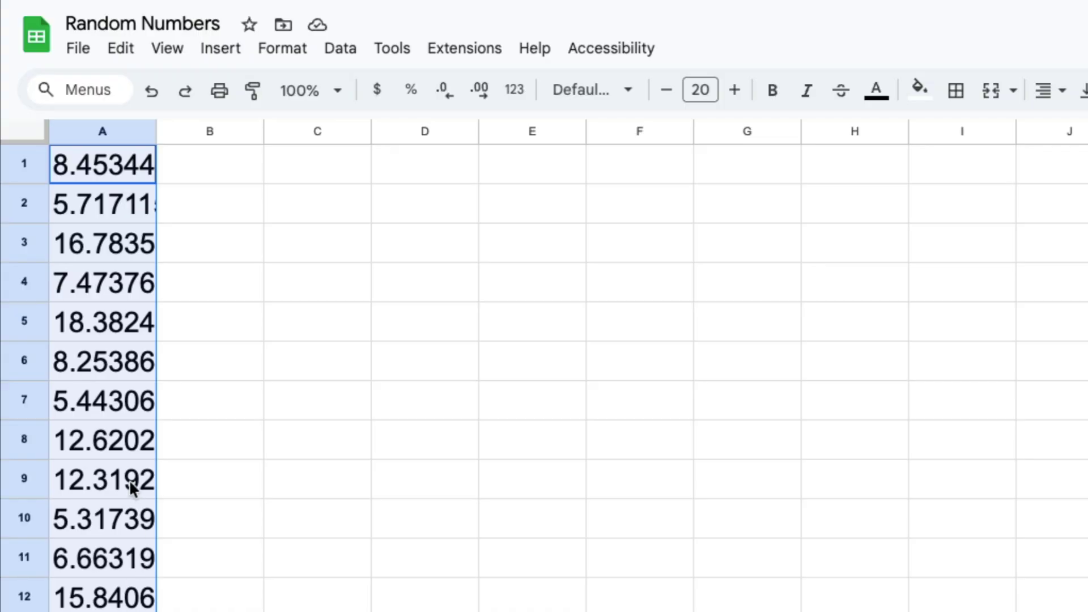
right_click(121, 172)
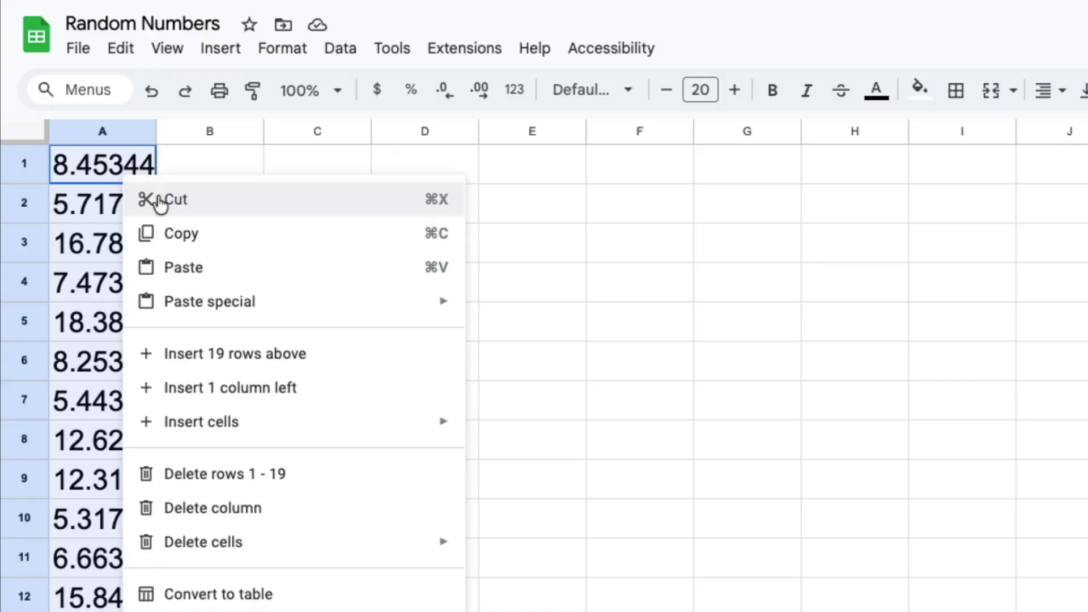
left_click(169, 234)
right_click(121, 176)
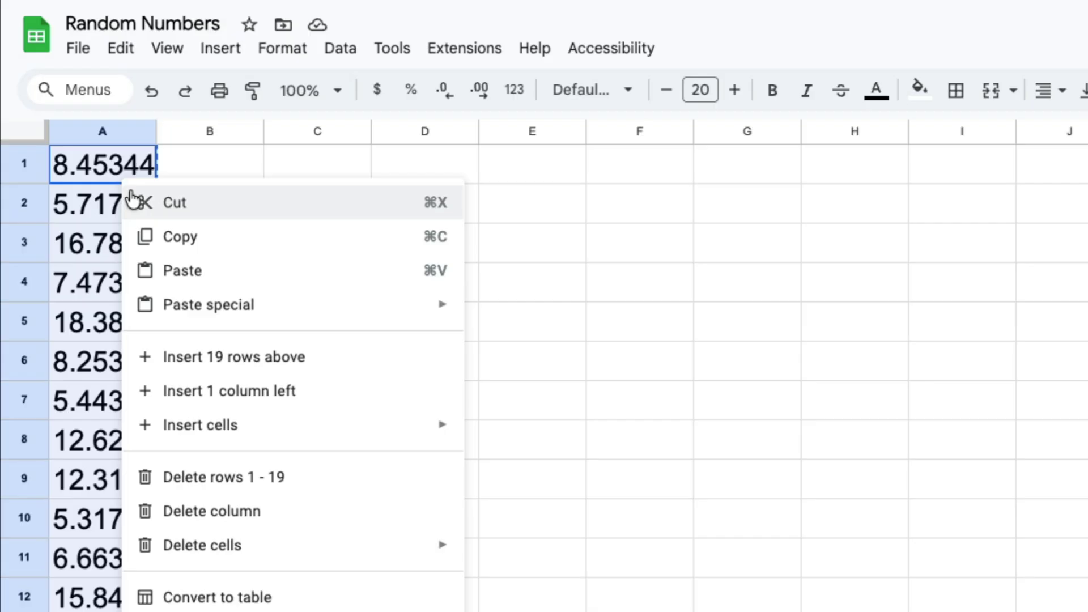
mouse_move(176, 307)
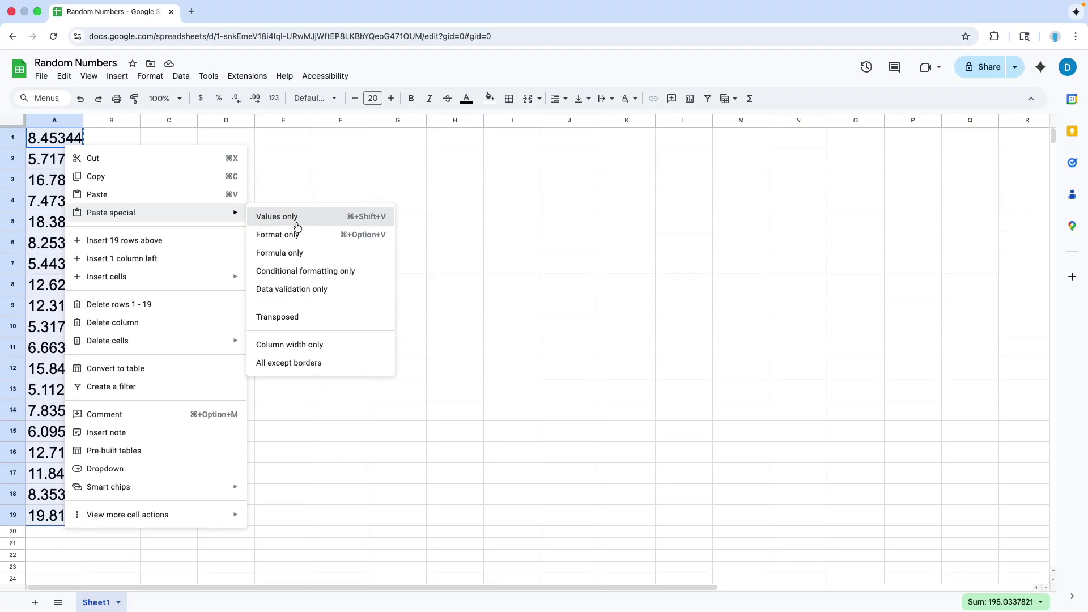
left_click(296, 221)
Step: Open cells A1 and A4 to check whether they hold plain values instead of formulas
left_click(66, 142)
double_click(66, 142)
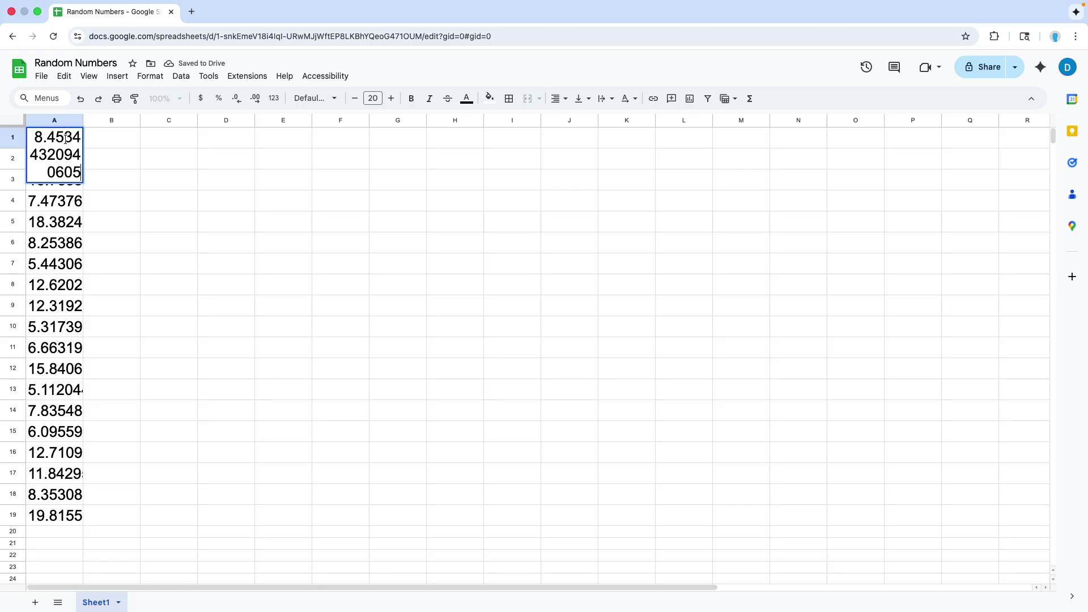
double_click(68, 200)
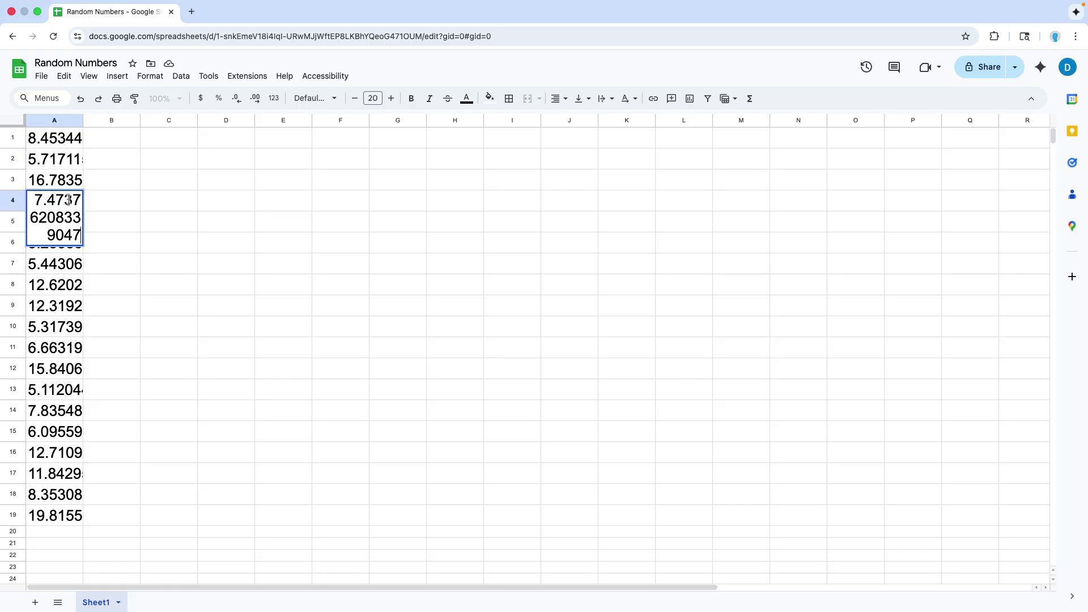
left_click(114, 200)
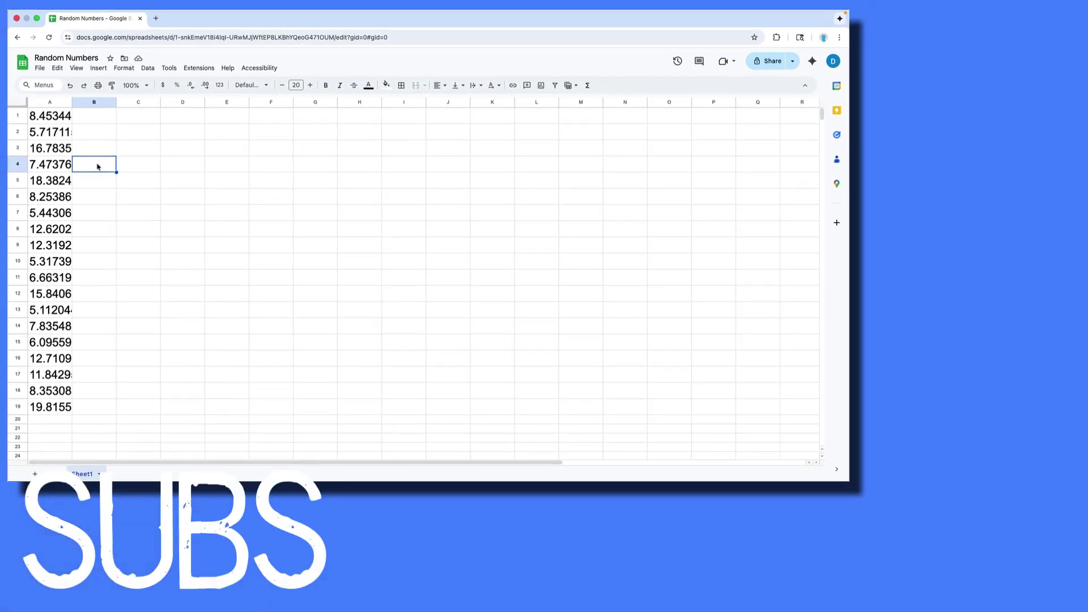